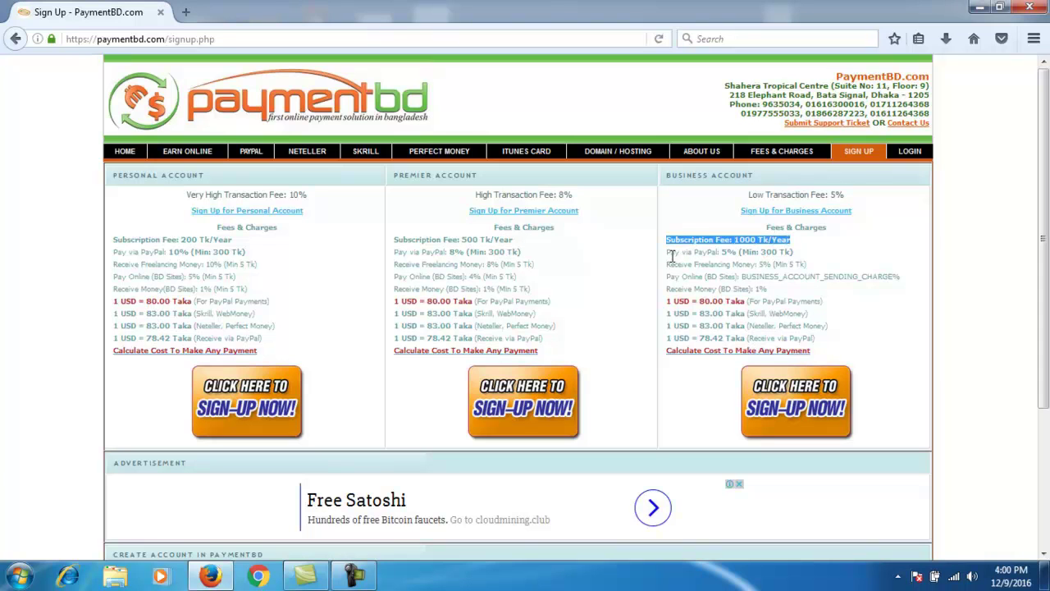
drag(668, 251, 800, 259)
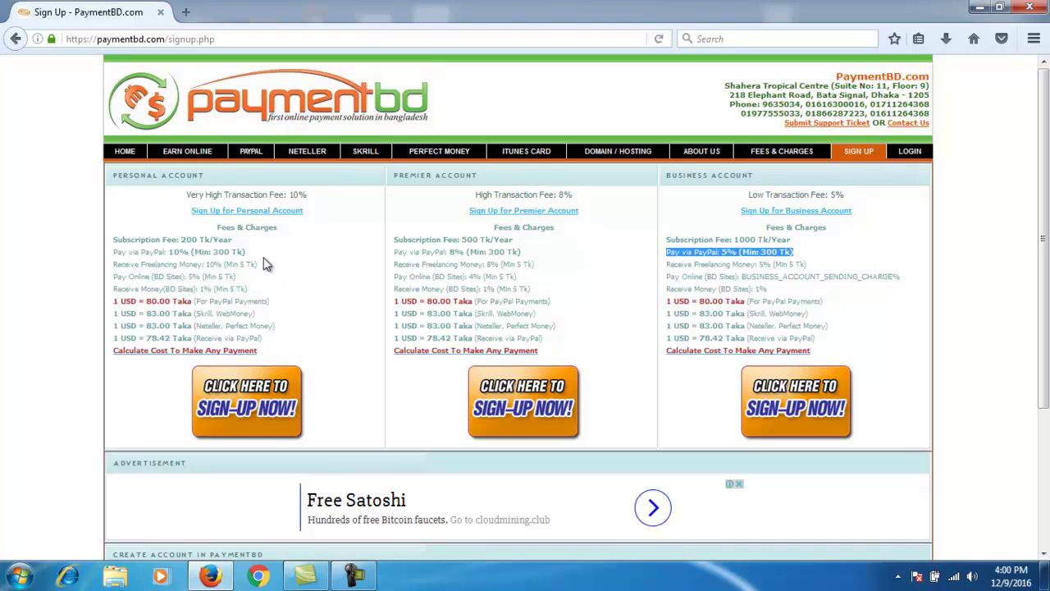
click(217, 268)
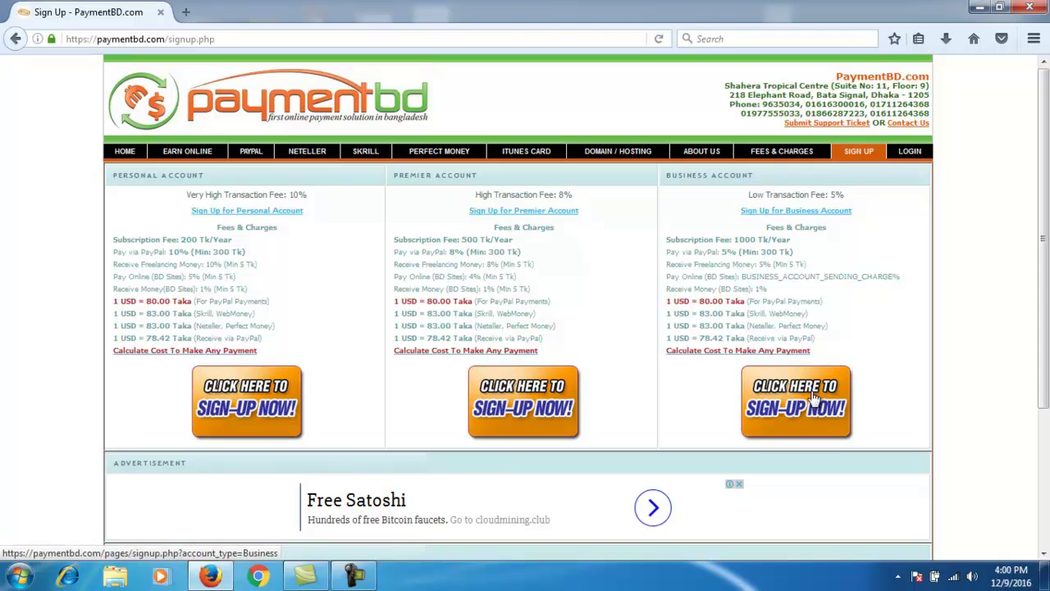
Step: Open the Personal sign-up form and enter the full name and the father's name from autocomplete
click(228, 404)
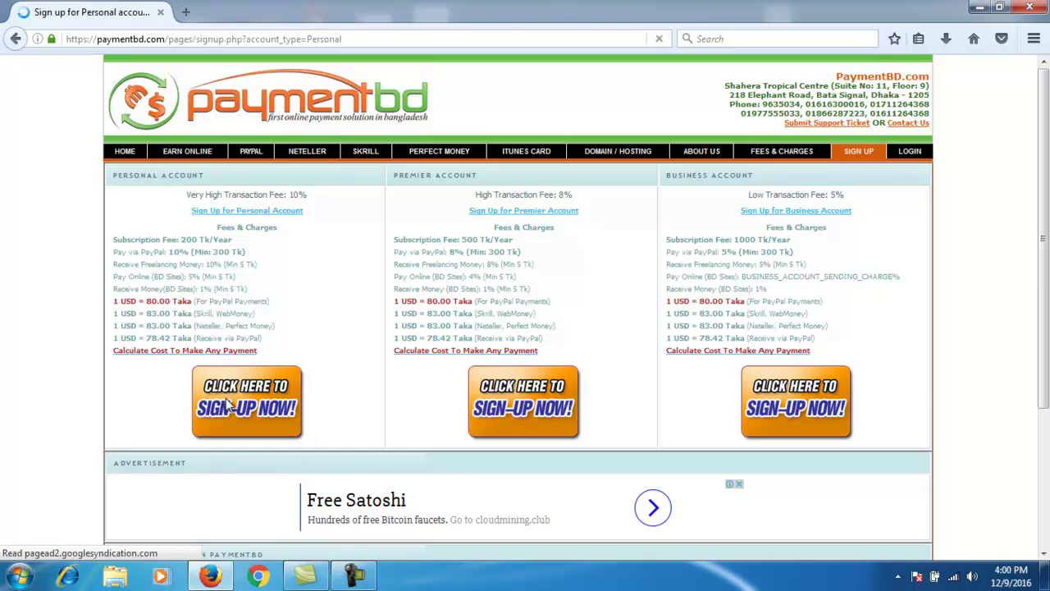
scroll(115, 312, down, 2)
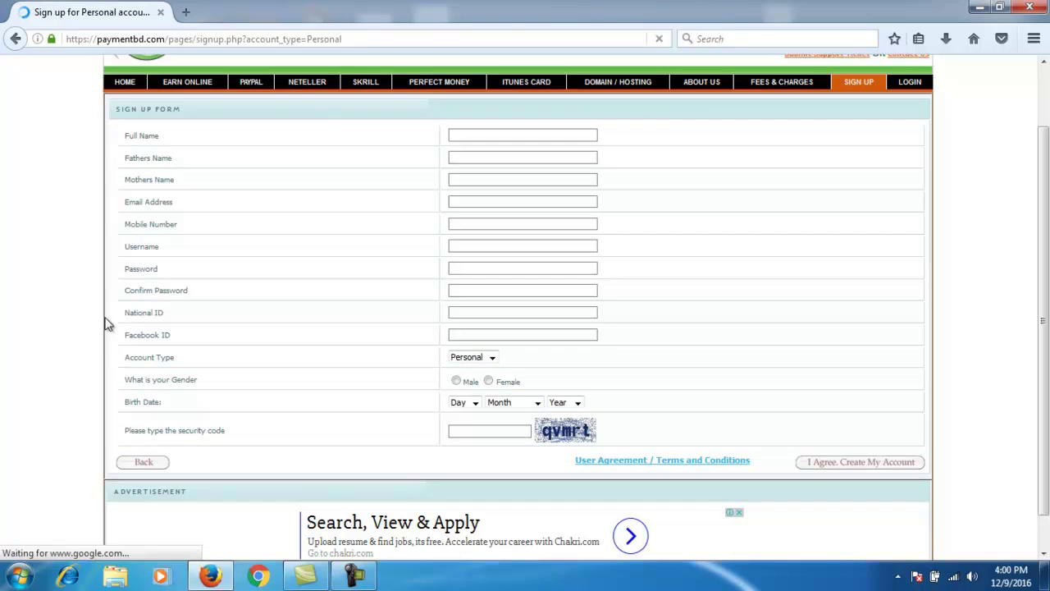
click(493, 135)
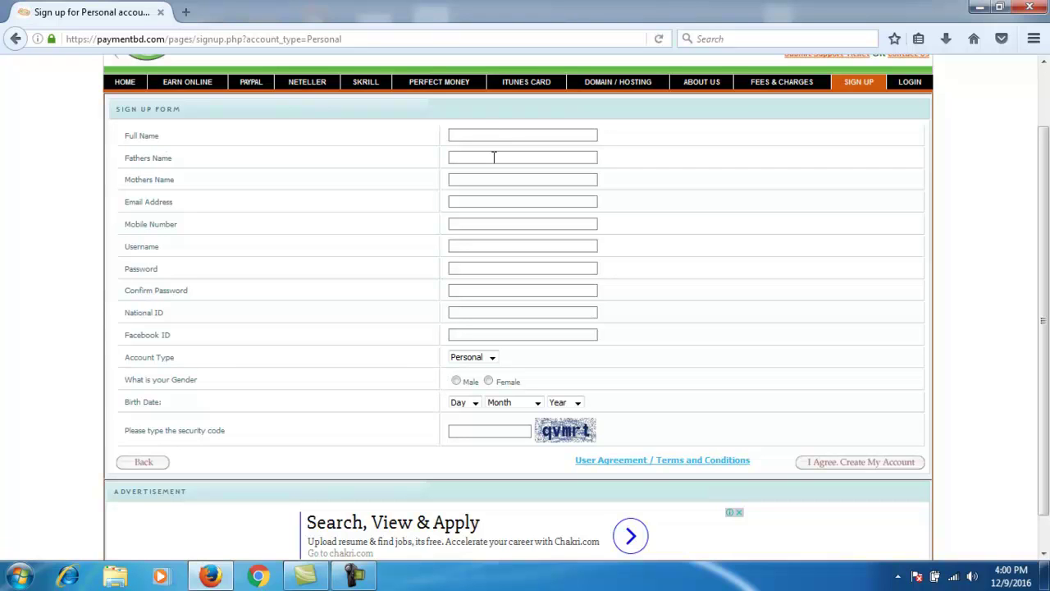
text(payment)
text(bd)
text(.com)
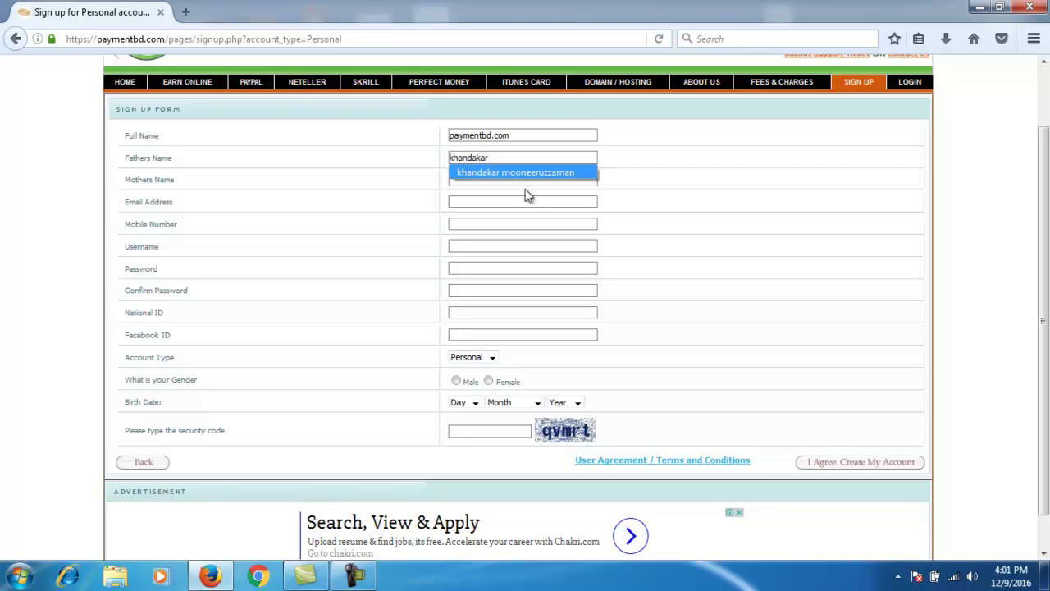
click(517, 172)
Step: Fill in the mother's name using the saved autocomplete suggestion
click(489, 182)
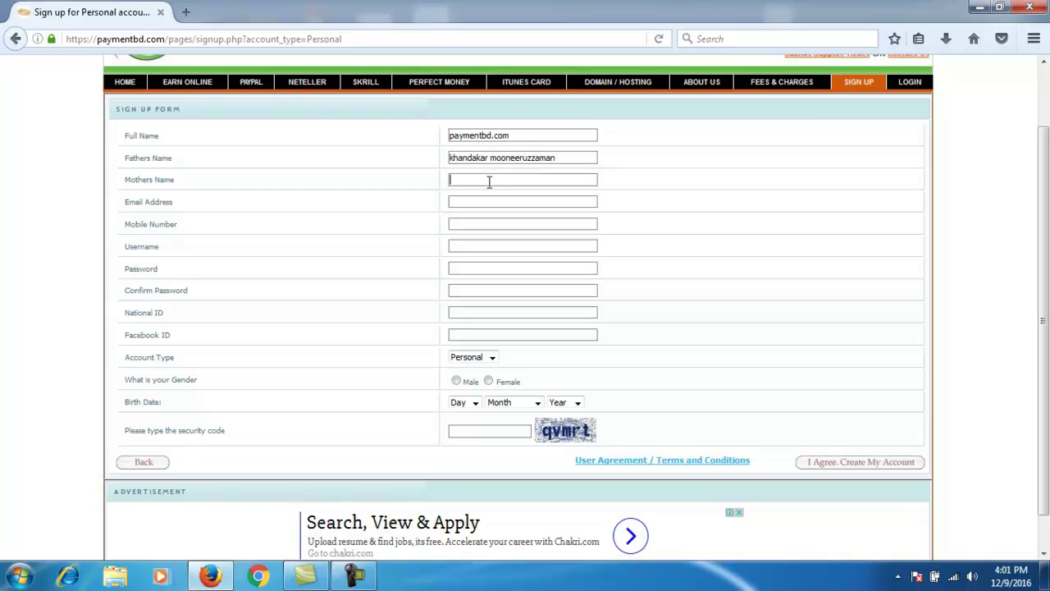
text(mah)
click(498, 204)
double_click(491, 179)
click(492, 195)
click(481, 228)
text(01866)
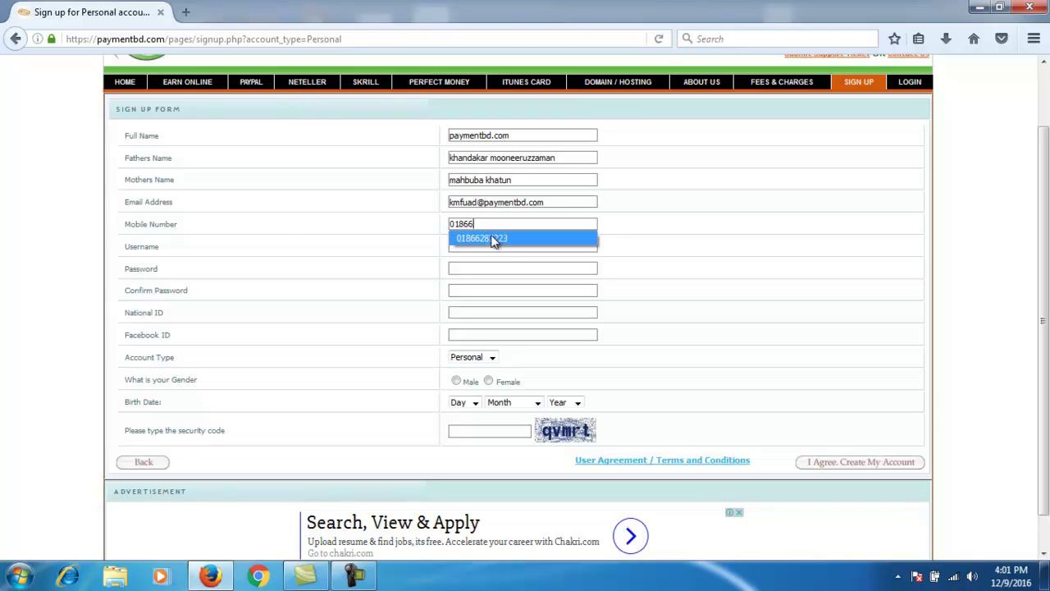
click(492, 237)
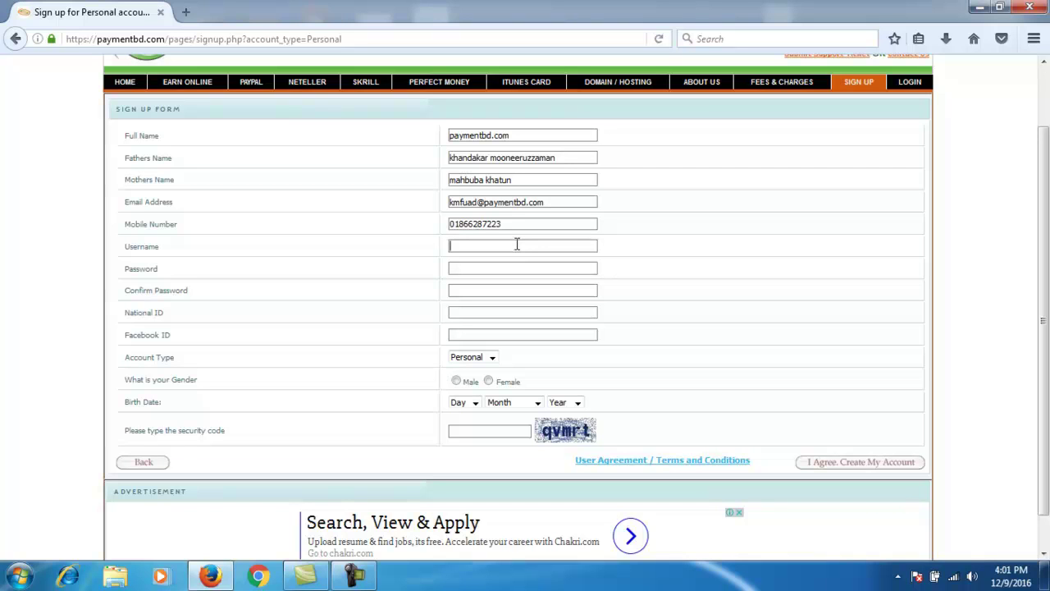
Step: Pick the saved username and enter the account password in both password fields
click(517, 243)
text(payment)
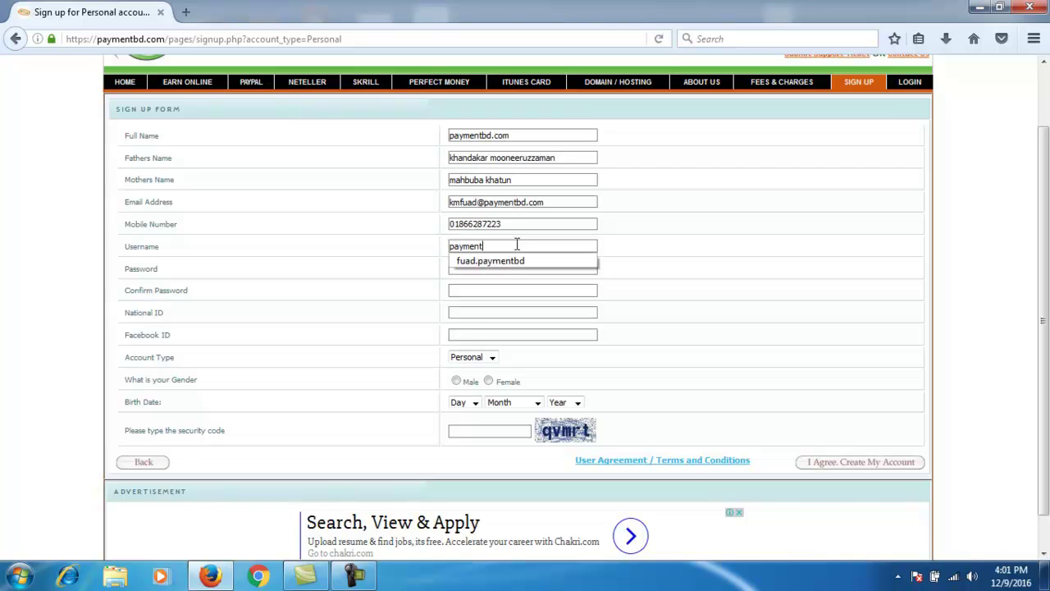
click(504, 260)
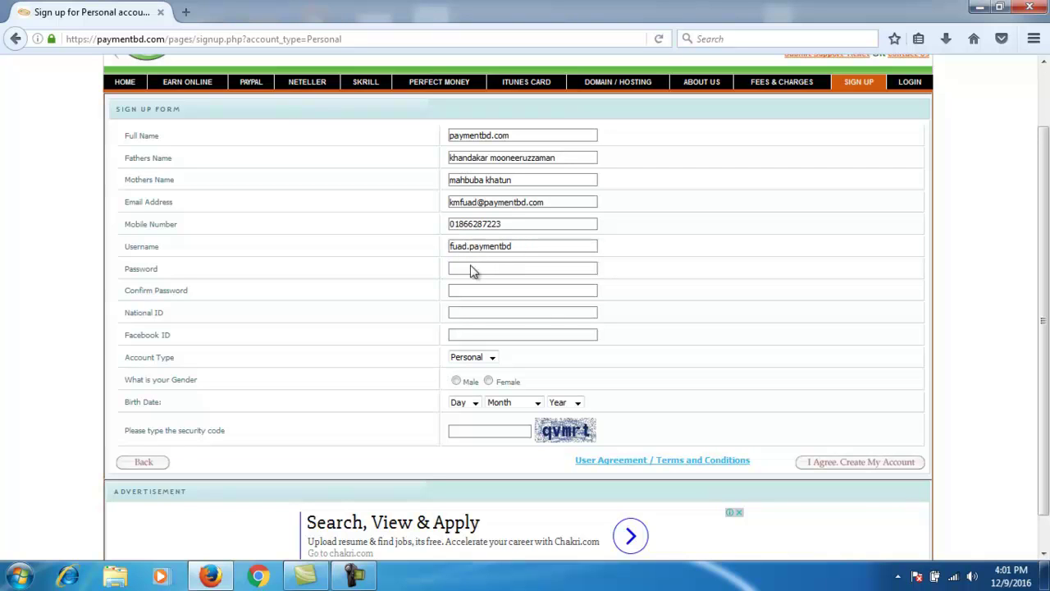
click(518, 268)
text(•••••••••)
click(496, 290)
text(•••••••••)
drag(125, 293, 238, 304)
click(498, 291)
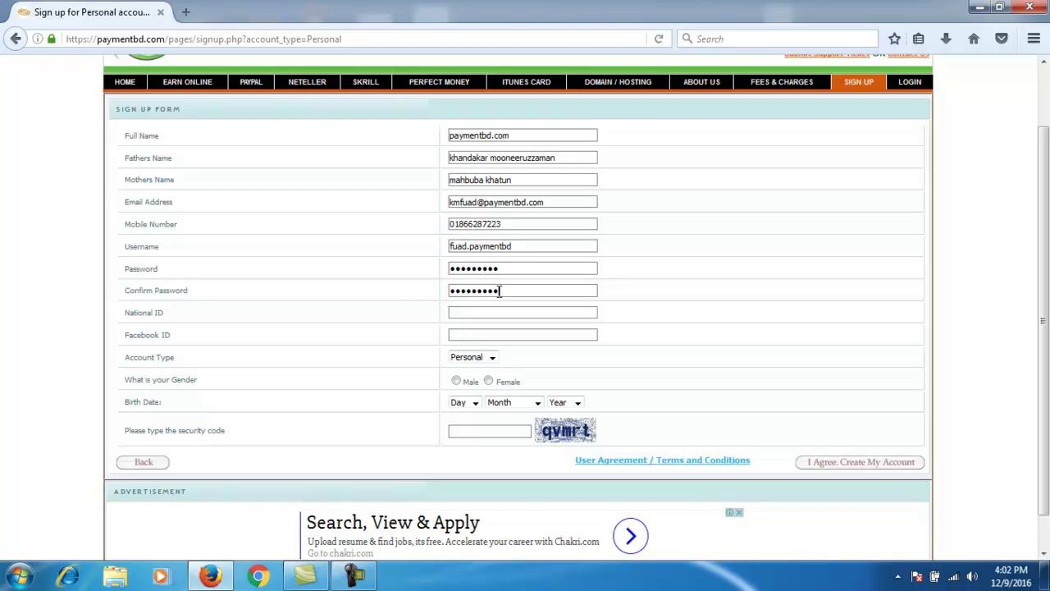
Step: Enter the user's Facebook profile URL in Facebook ID, leaving National ID blank
drag(123, 313, 161, 319)
click(471, 315)
drag(125, 313, 166, 320)
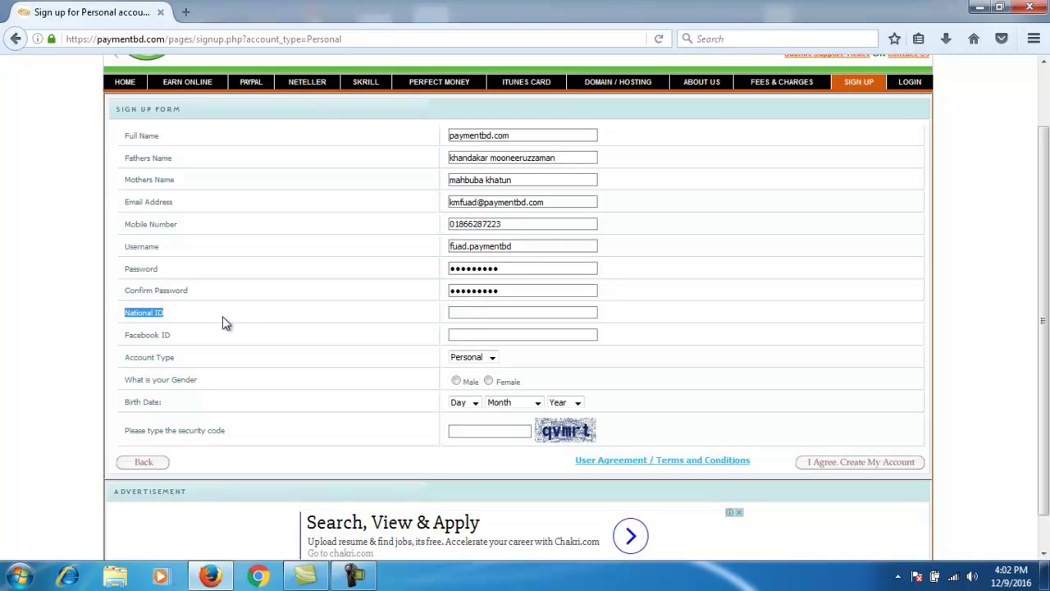
click(476, 311)
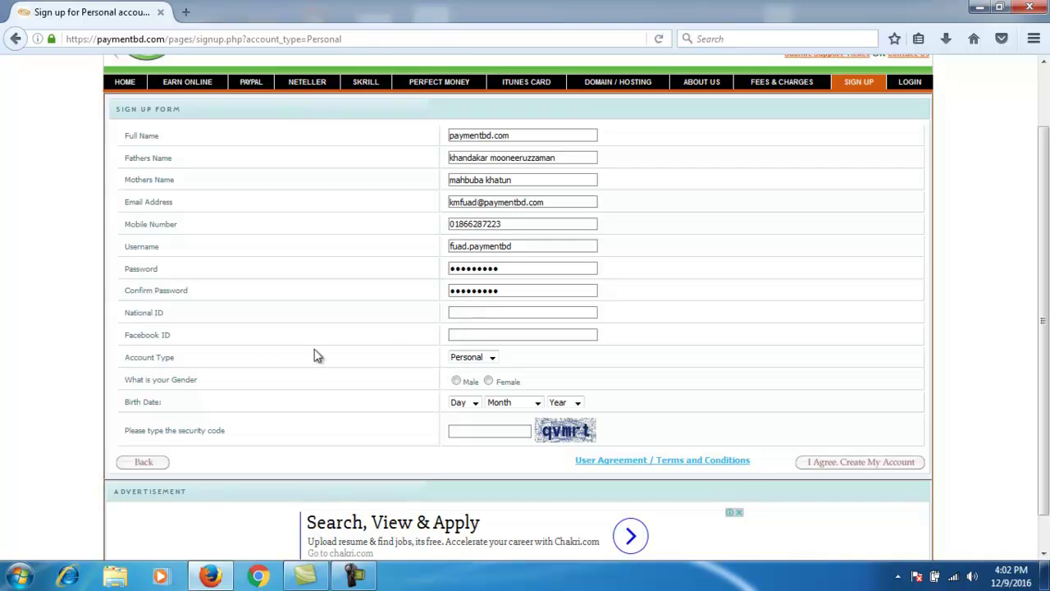
drag(128, 343, 175, 344)
click(470, 331)
text(www.facebook.com/paym)
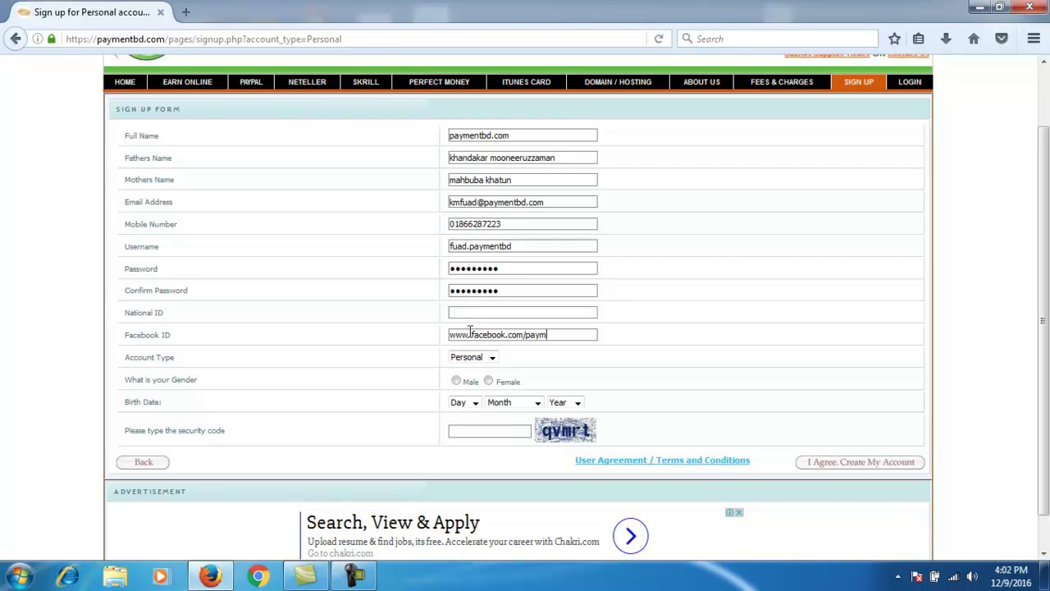
text(entbdcom)
drag(124, 312, 169, 318)
click(464, 313)
drag(125, 311, 191, 344)
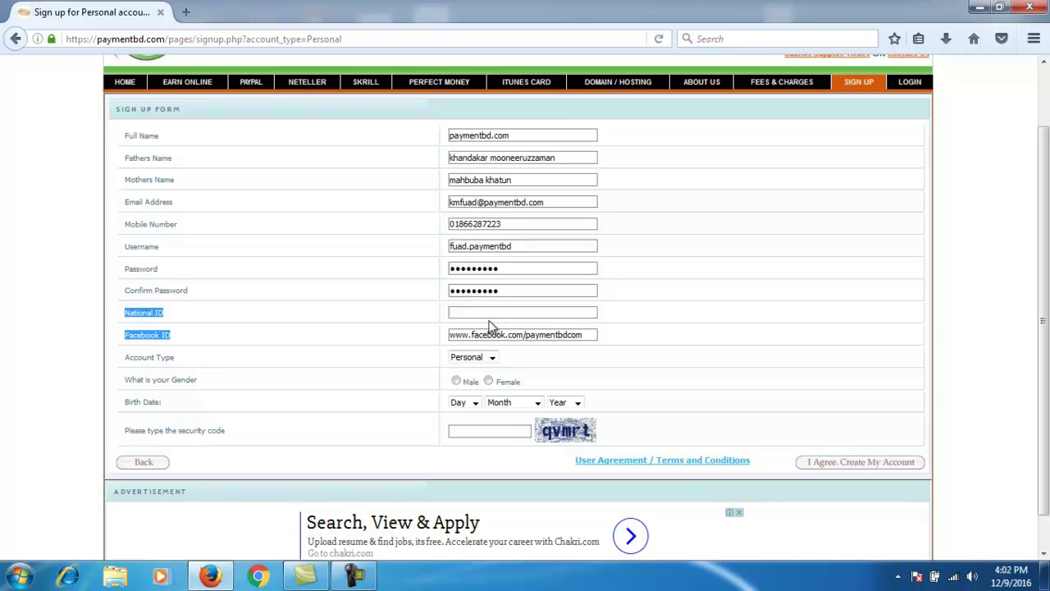
click(488, 313)
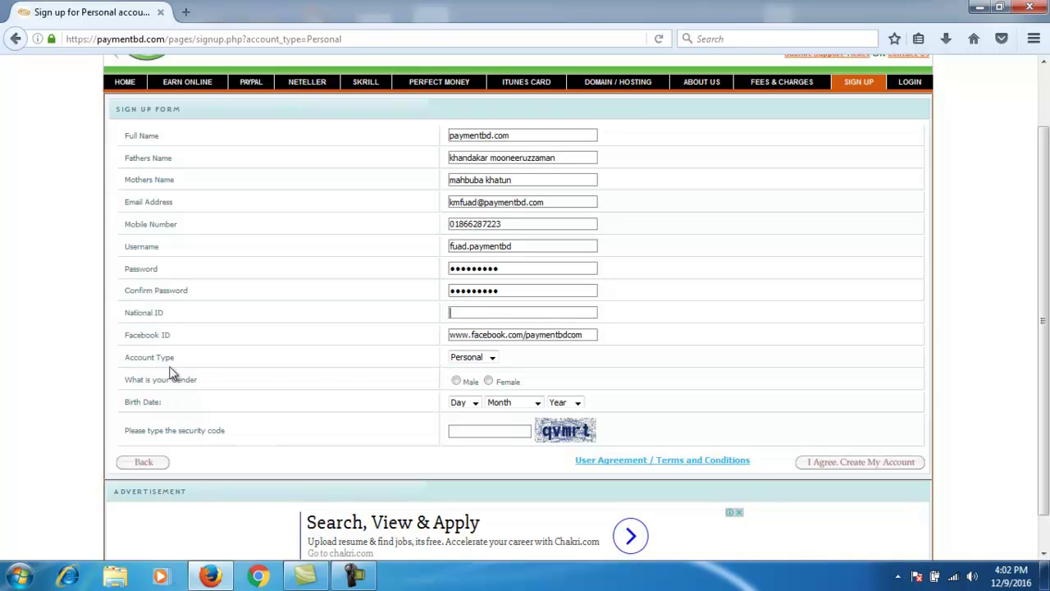
Step: Keep Personal as the account type and select Male as the gender
click(486, 357)
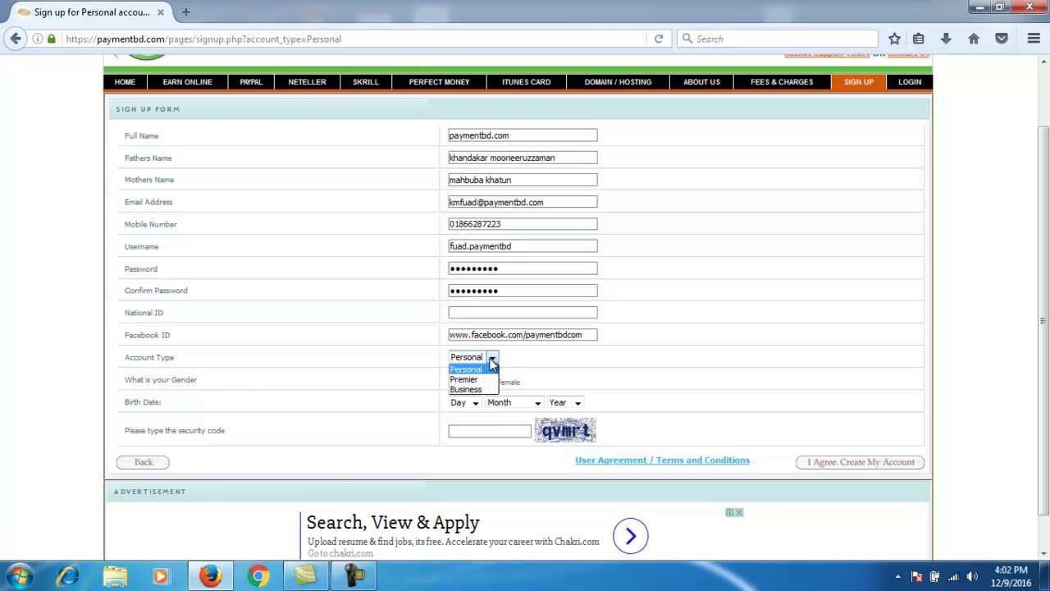
click(466, 369)
click(456, 381)
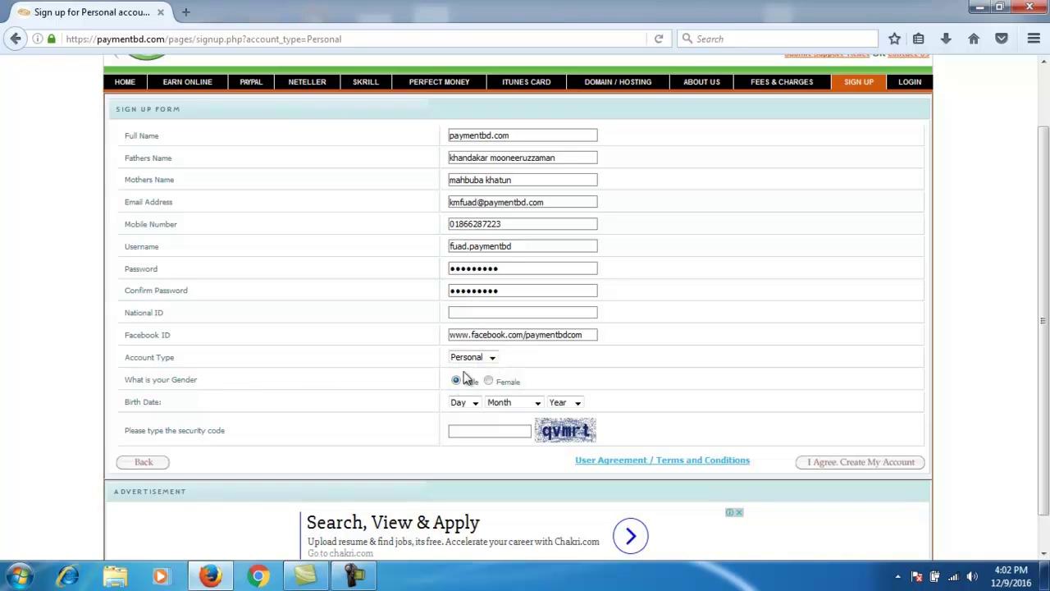
Step: Set the birth date dropdowns to day 05, November, 1996
scroll(422, 382, down, 1)
click(464, 363)
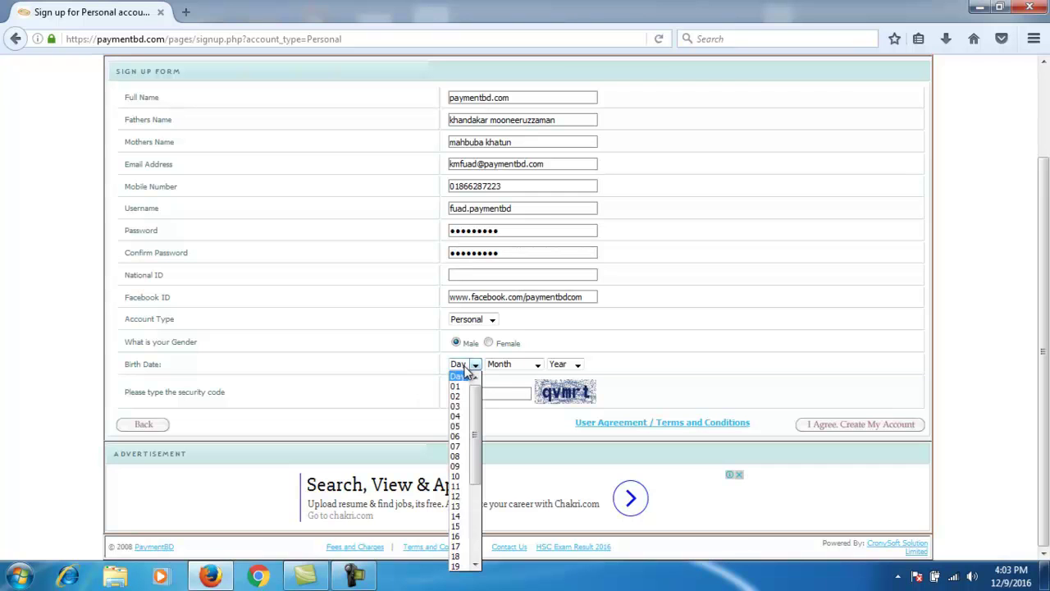
click(464, 426)
click(537, 364)
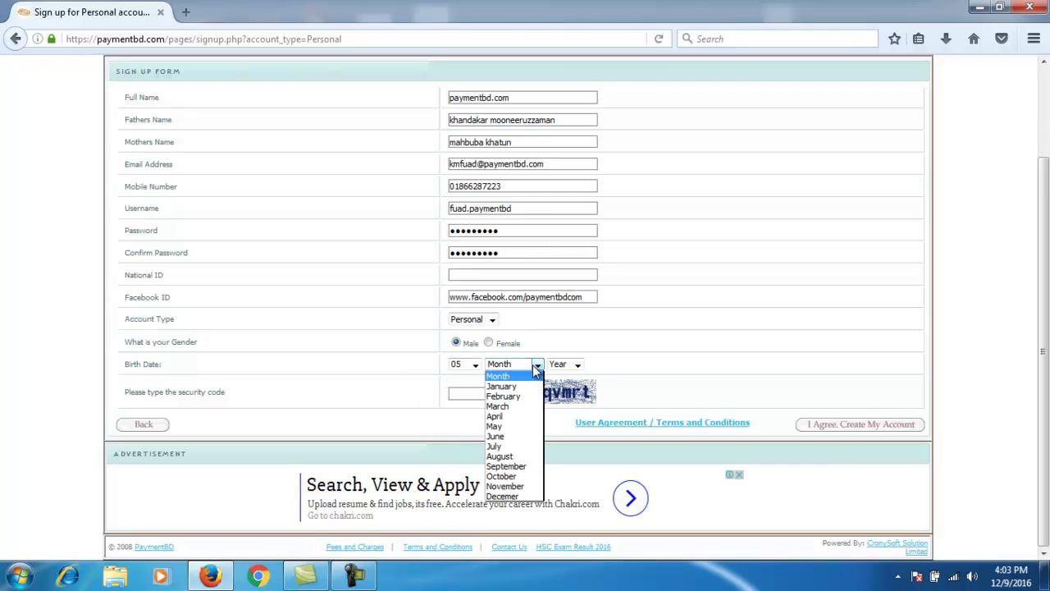
click(507, 485)
click(578, 363)
key(Escape)
click(578, 364)
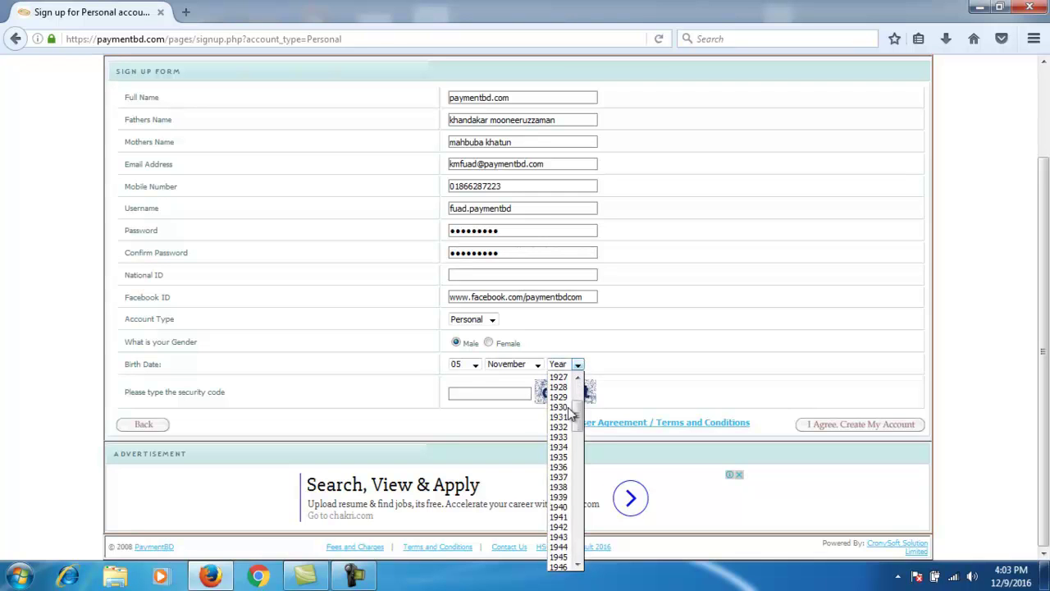
scroll(568, 433, down, 8)
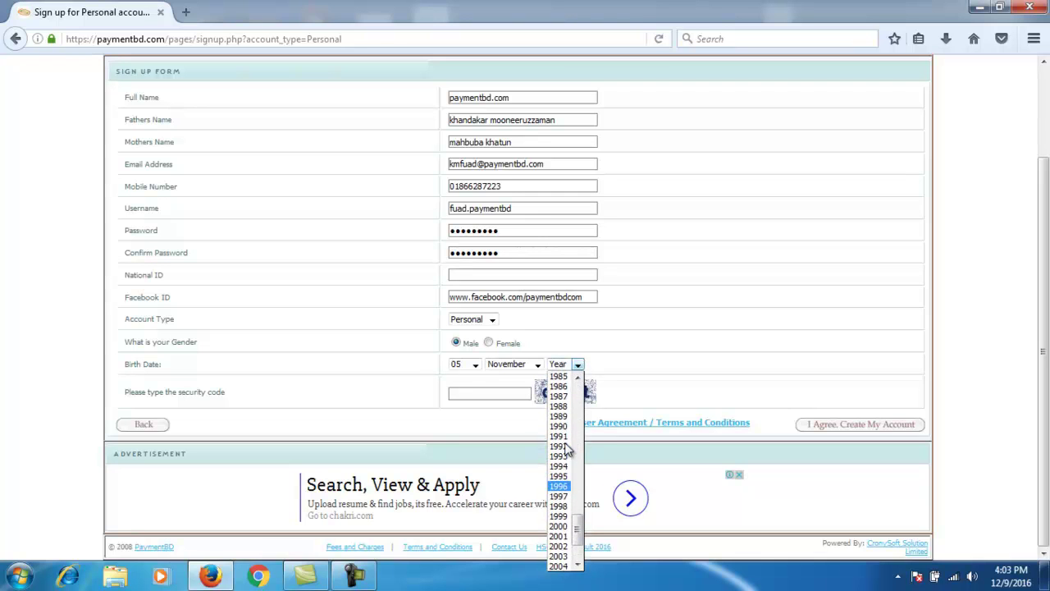
click(561, 486)
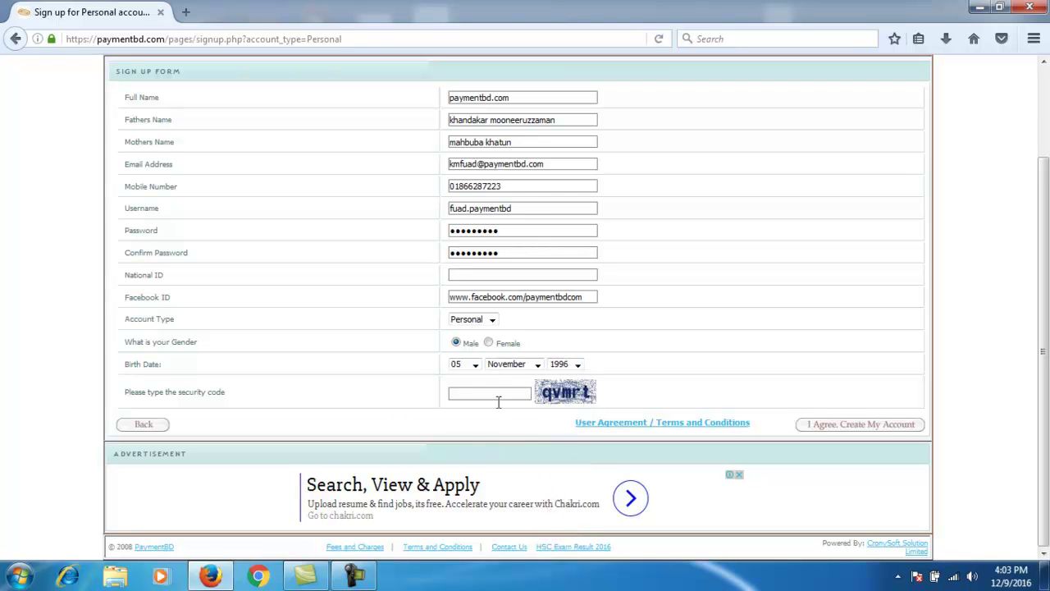
scroll(438, 369, up, 3)
scroll(438, 370, down, 3)
click(464, 394)
drag(115, 399, 226, 398)
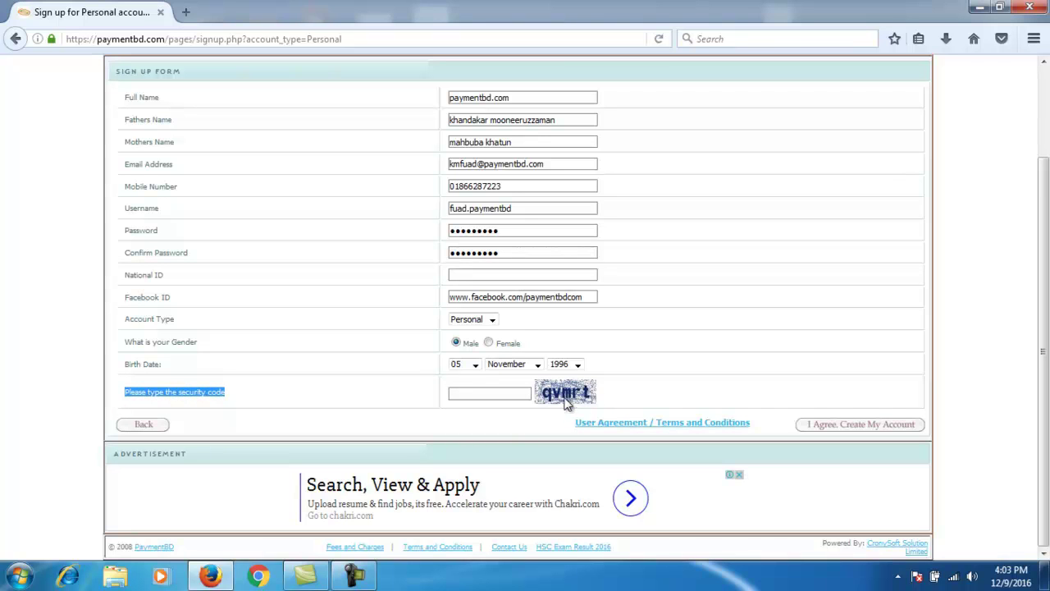
Step: Type the captcha code and click 'I Agree, Create My Account', which reports the username is taken
click(483, 391)
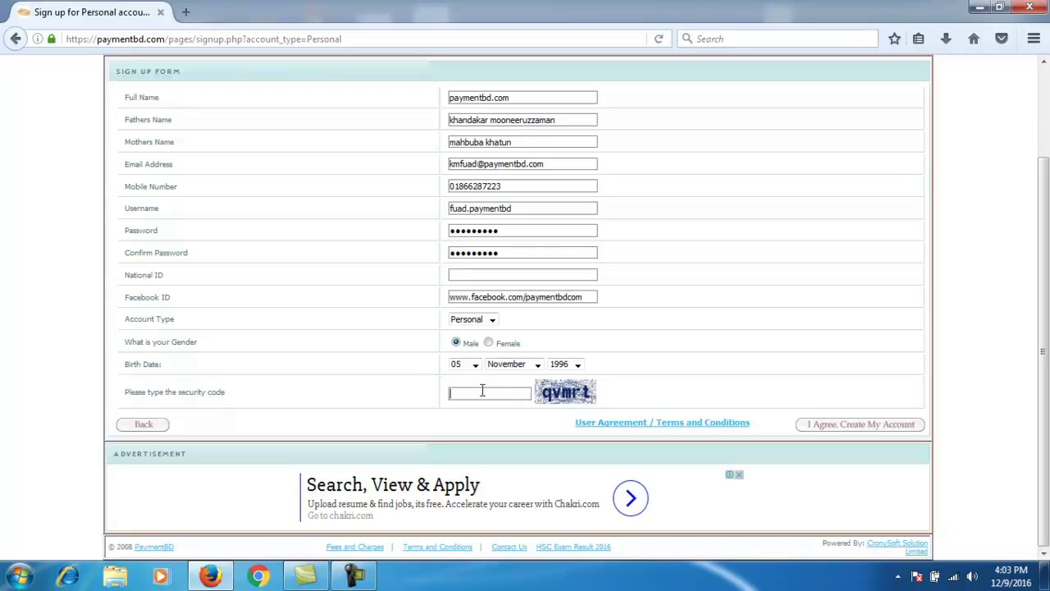
text(q)
text(vmrt)
scroll(826, 403, up, 2)
scroll(826, 402, down, 2)
click(833, 427)
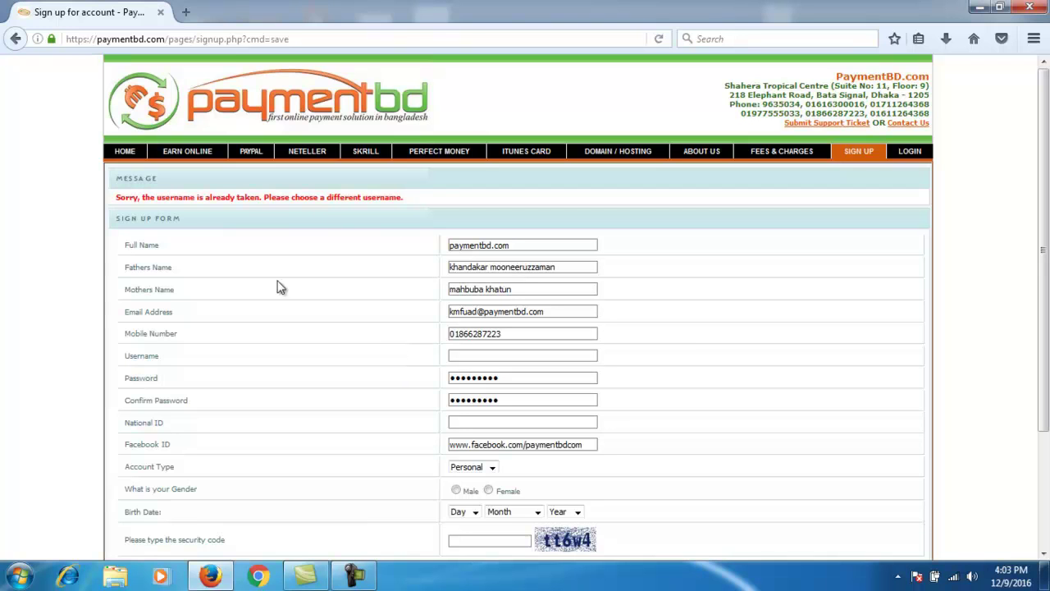
Step: Read the 'username is already taken' error and type a new username into the Username field
drag(116, 199, 406, 202)
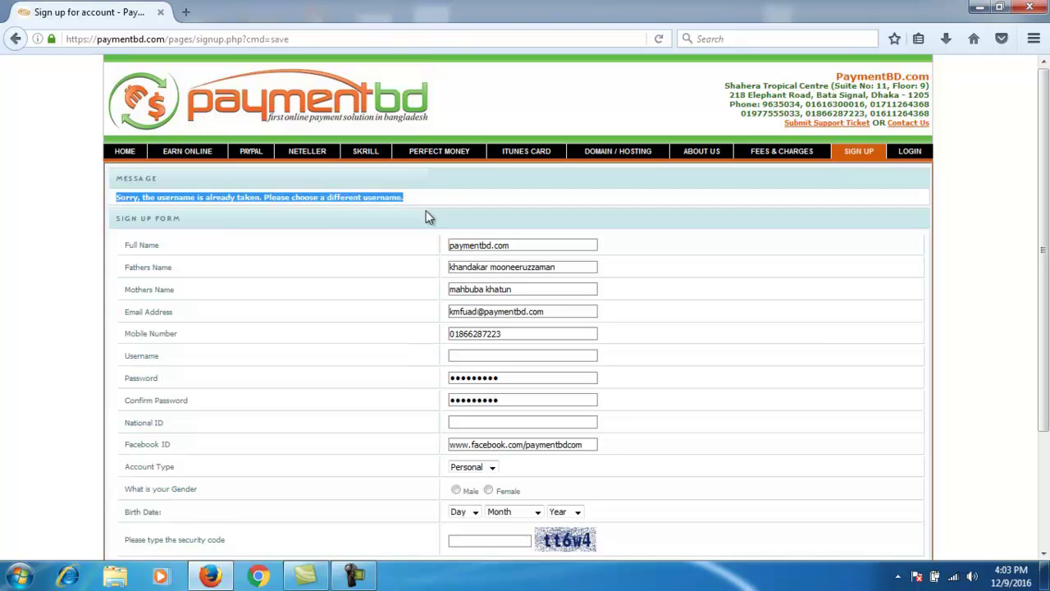
click(367, 303)
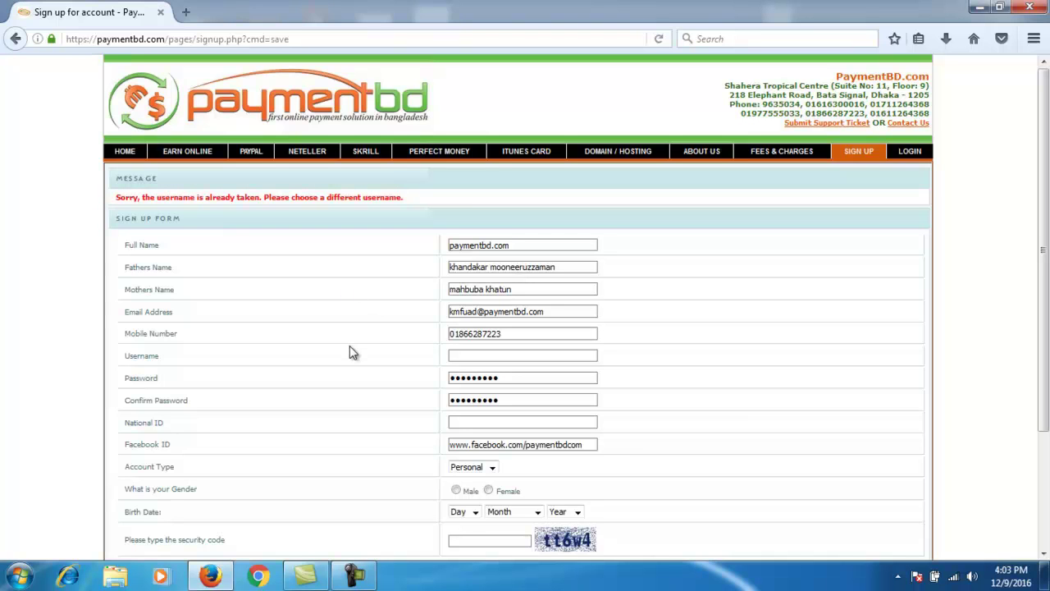
click(510, 355)
text(fuad)
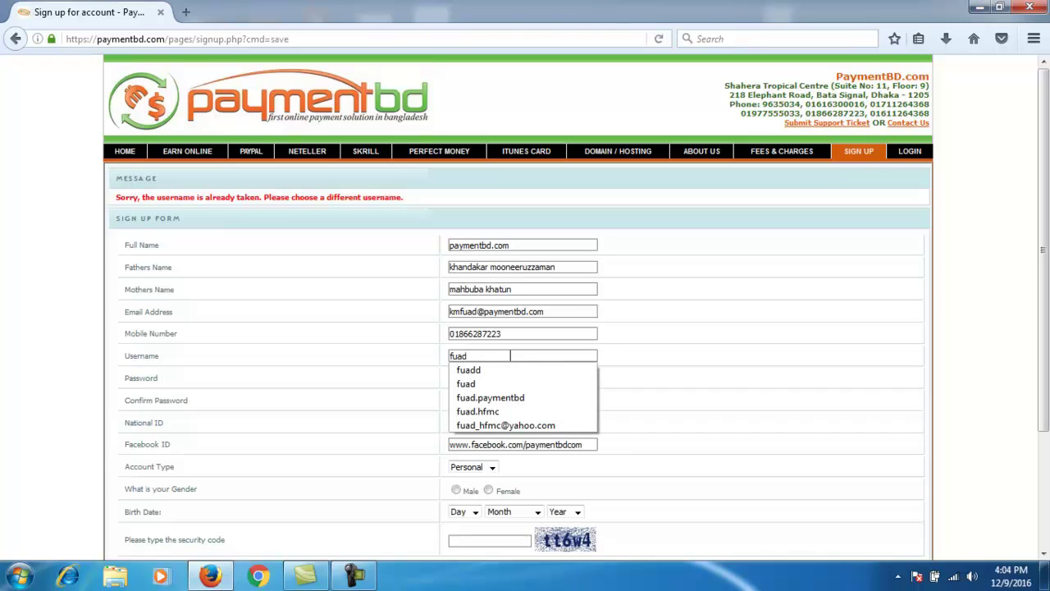
text(d)
text(.pay)
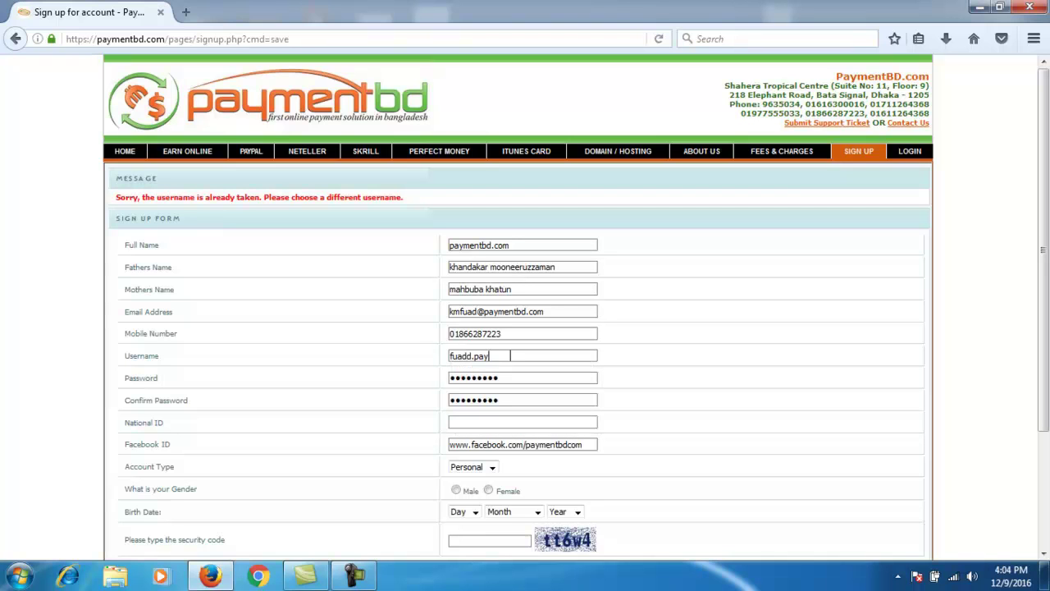
text(mentbdcom)
Step: Re-select Male as gender, 05 as the birth day and November as the month
scroll(572, 281, down, 3)
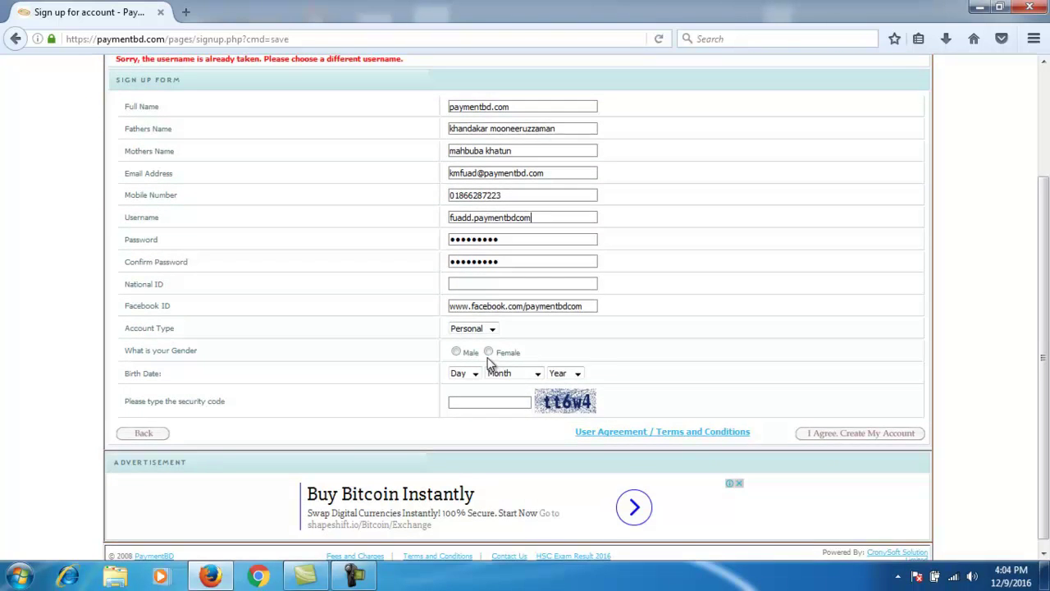
click(469, 373)
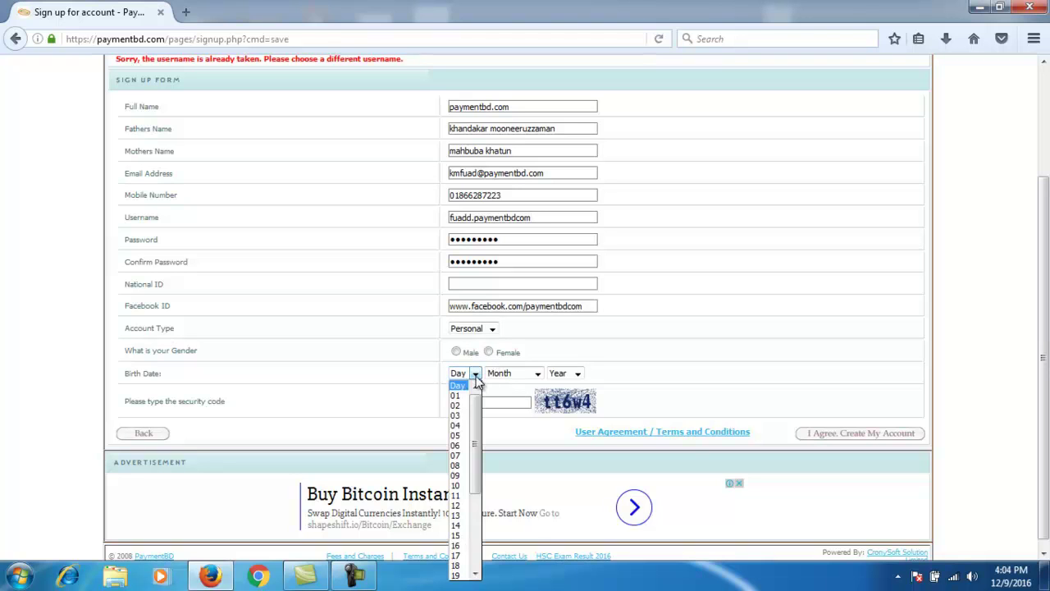
click(463, 353)
click(475, 373)
click(461, 439)
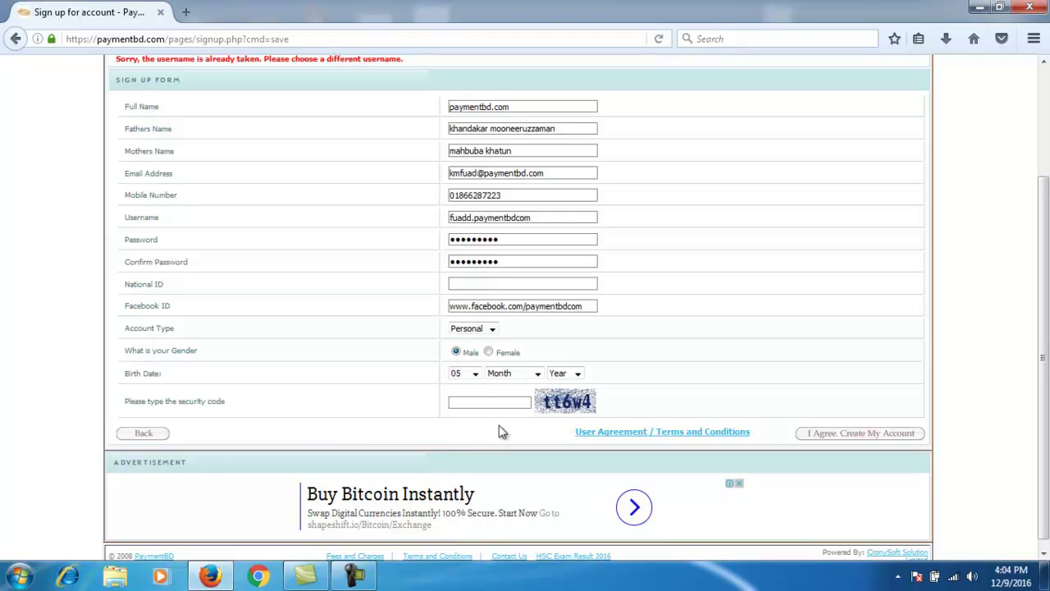
click(536, 374)
click(505, 495)
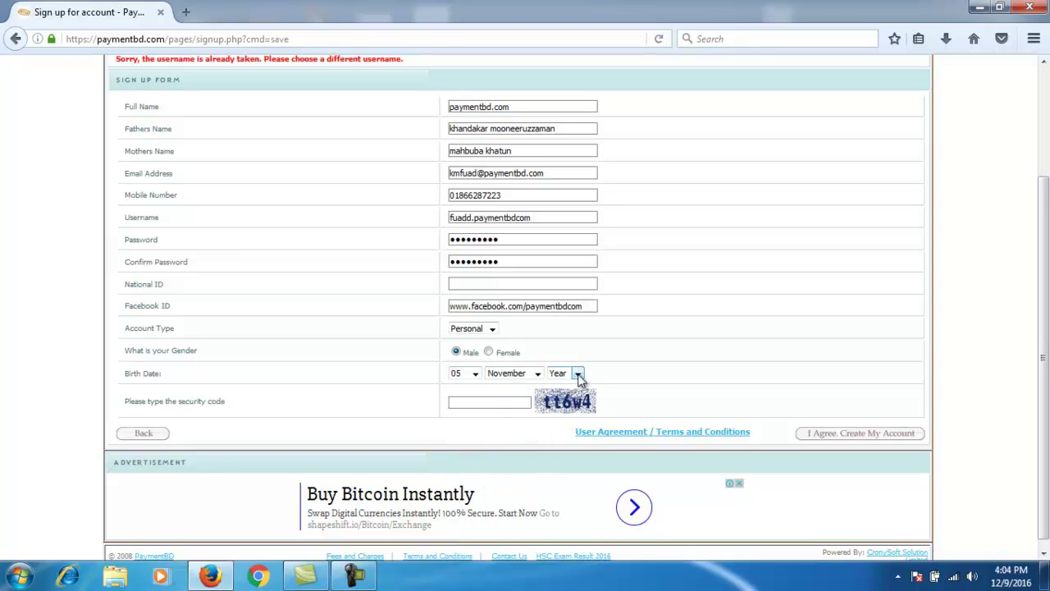
Step: Choose birth year 1996, enter the new captcha code and resubmit the sign-up form
click(575, 374)
scroll(566, 491, down, 20)
scroll(567, 491, down, 5)
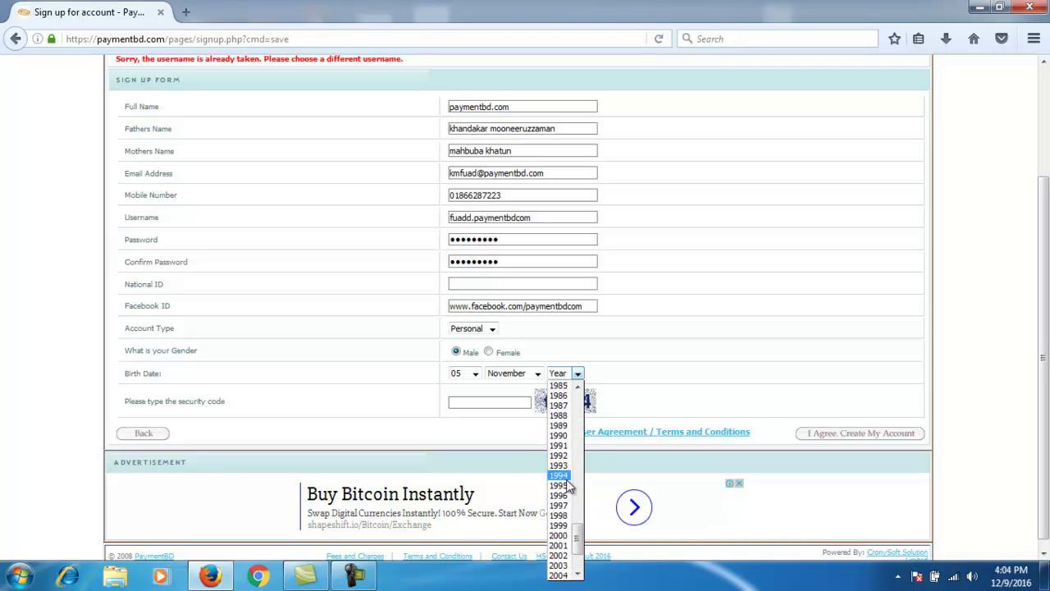
key(Escape)
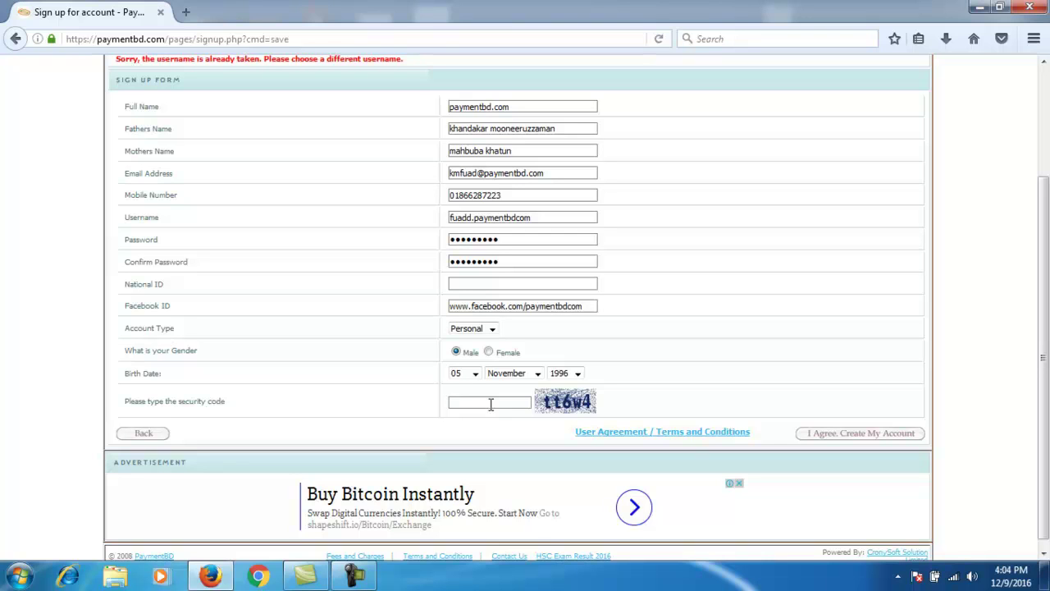
text(tt6w4)
click(816, 436)
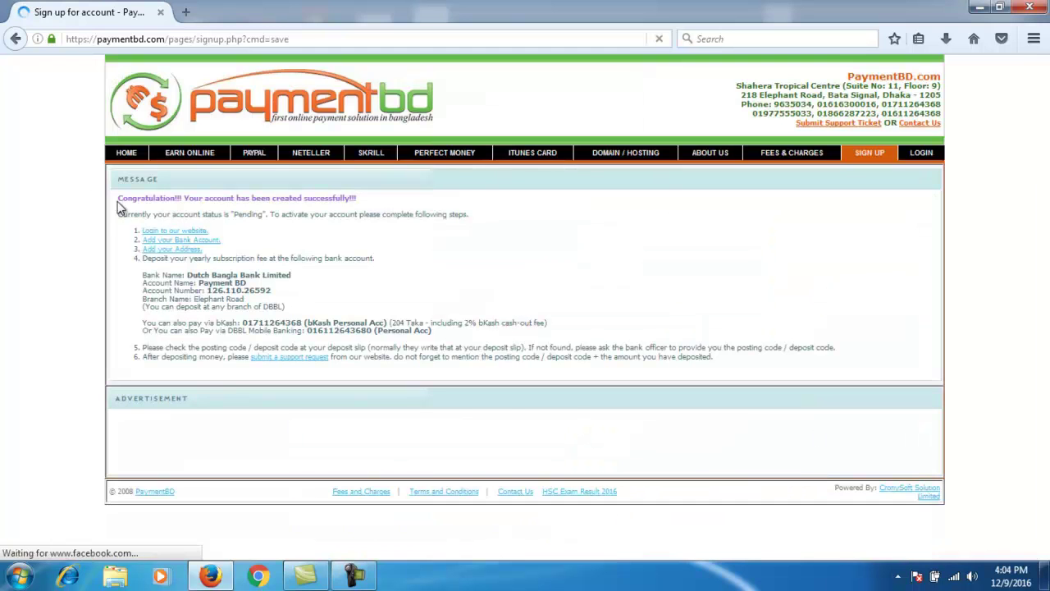
Step: Read the 'Congratulation!!! Your account has been created successfully' message, then go to LOGIN
drag(118, 199, 253, 210)
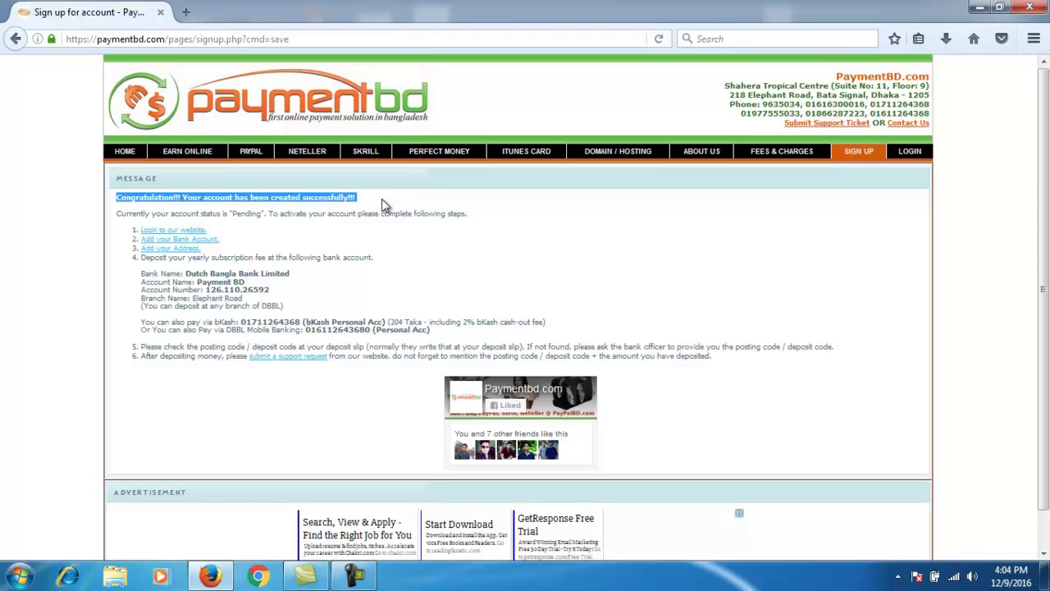
click(907, 166)
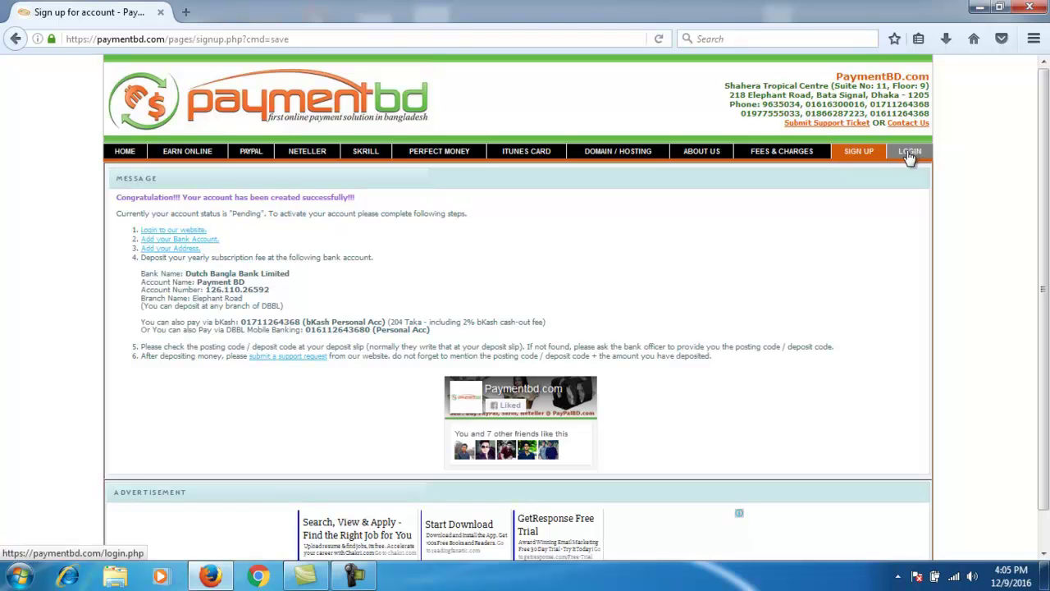
click(909, 157)
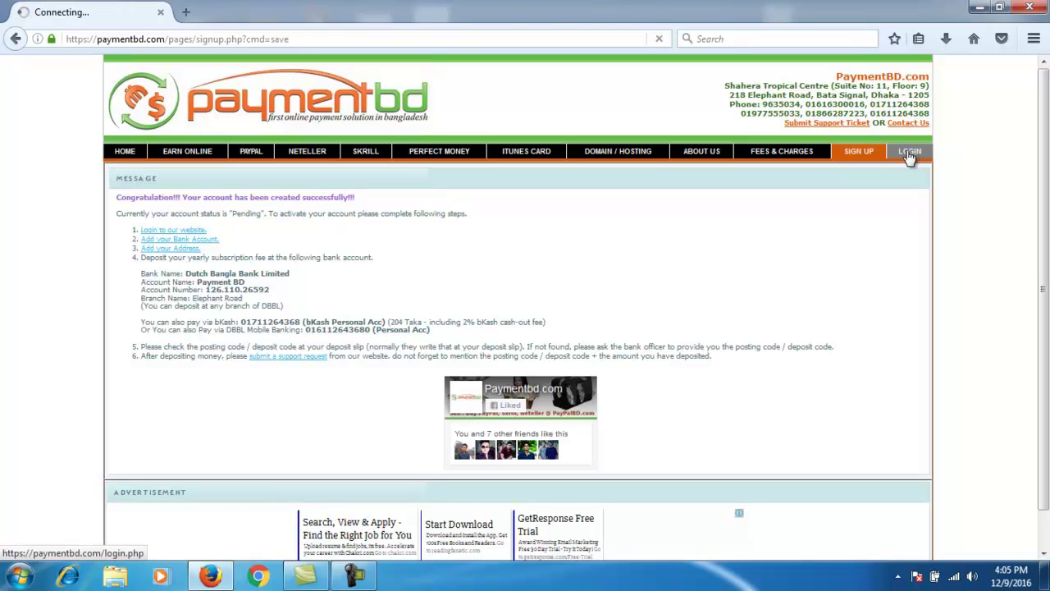
Step: Log in with the saved new username and its password to reach the Account Summary
click(545, 206)
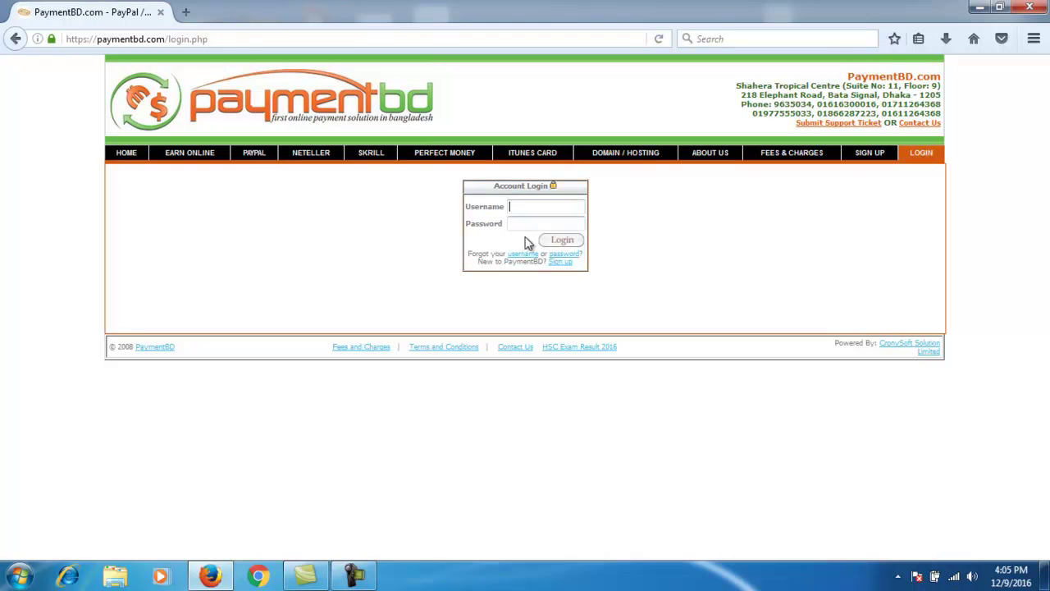
text(fuadd)
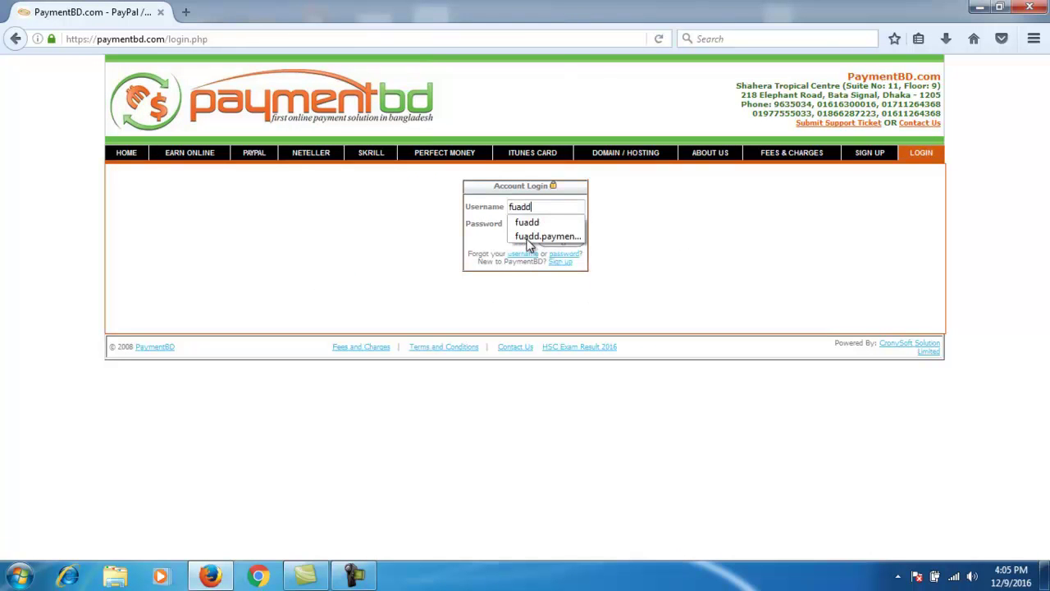
click(532, 238)
click(537, 226)
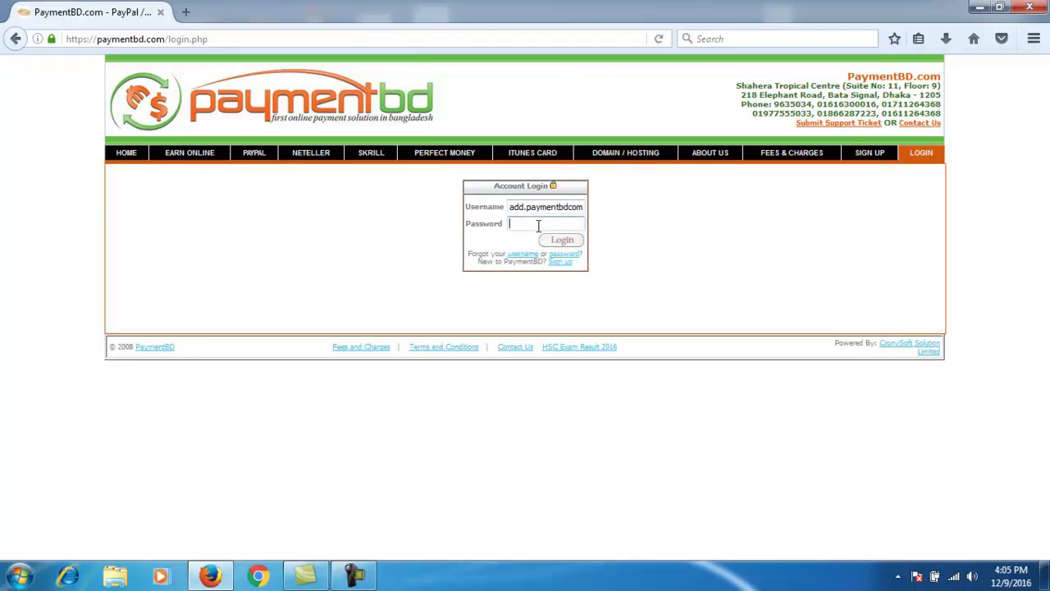
text(*********)
click(562, 241)
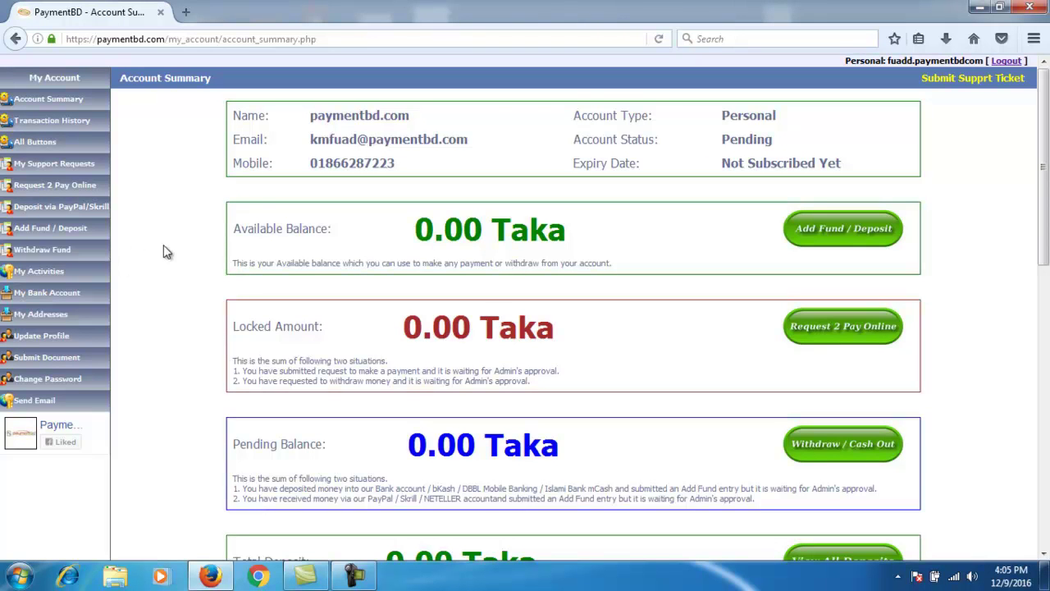
drag(302, 116, 866, 181)
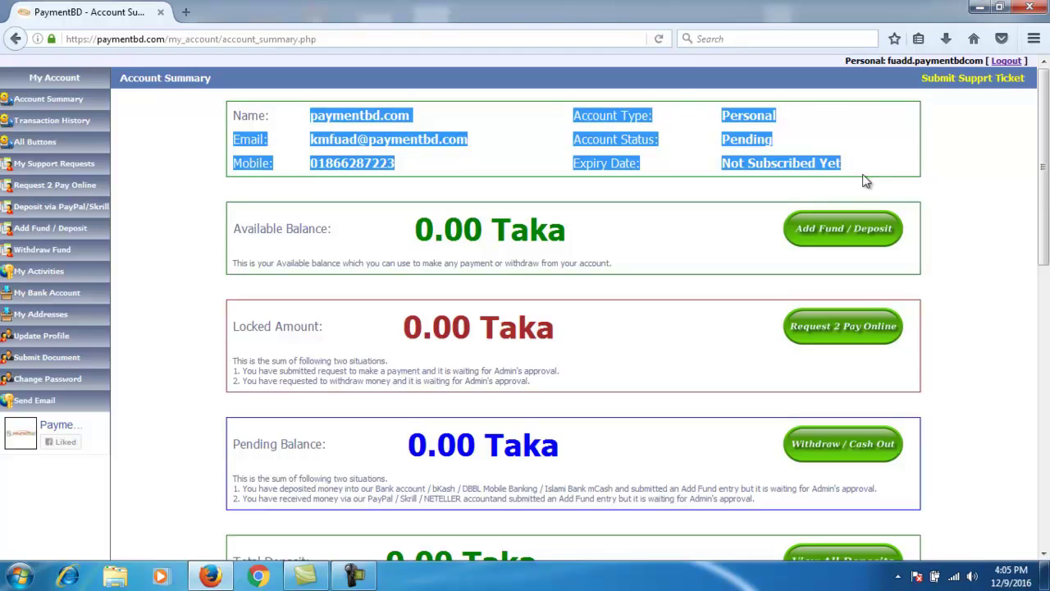
click(876, 171)
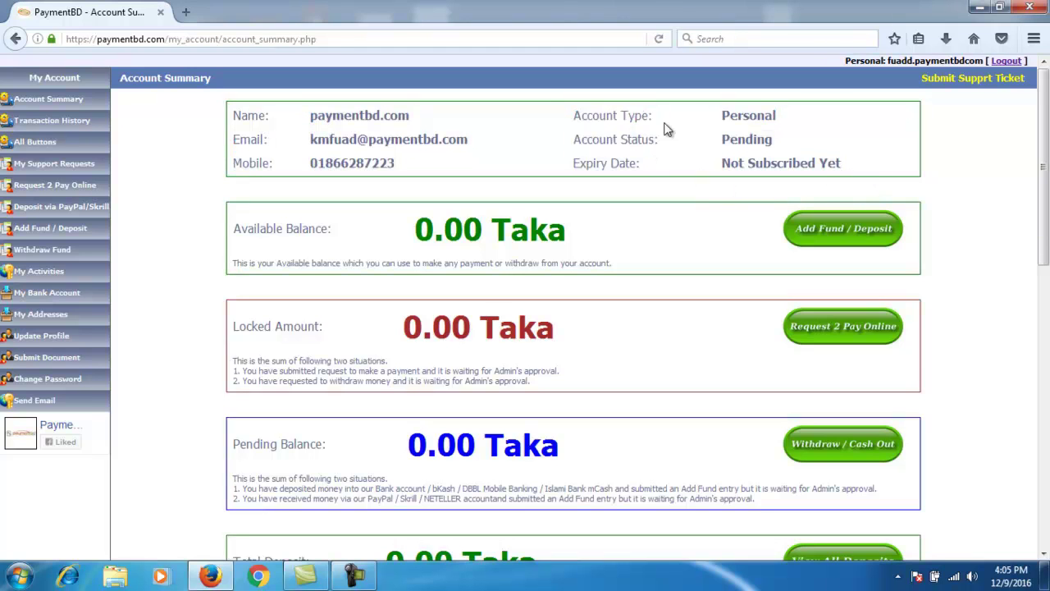
drag(572, 141, 792, 144)
click(792, 146)
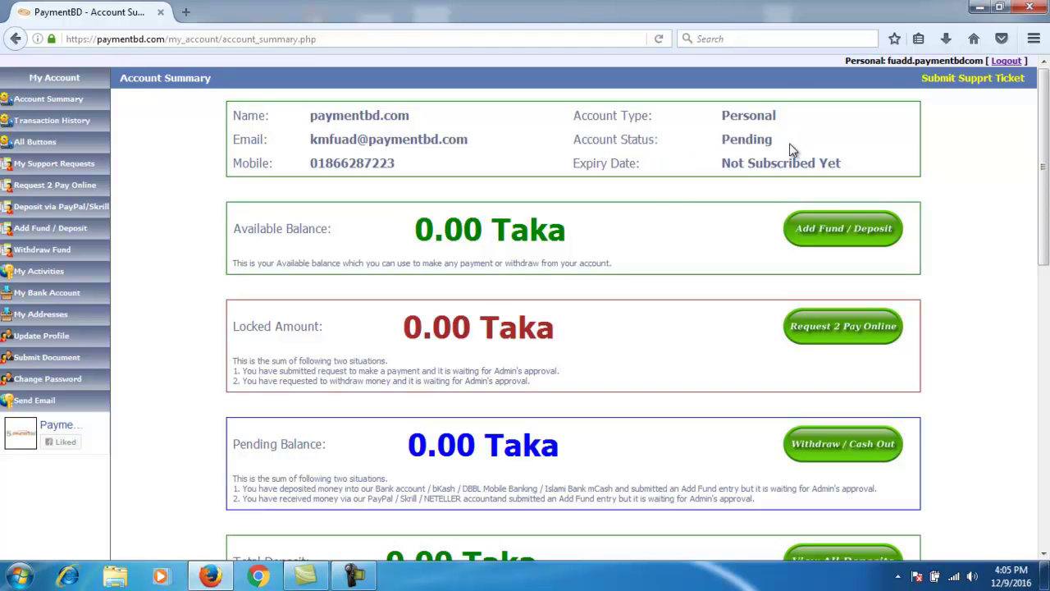